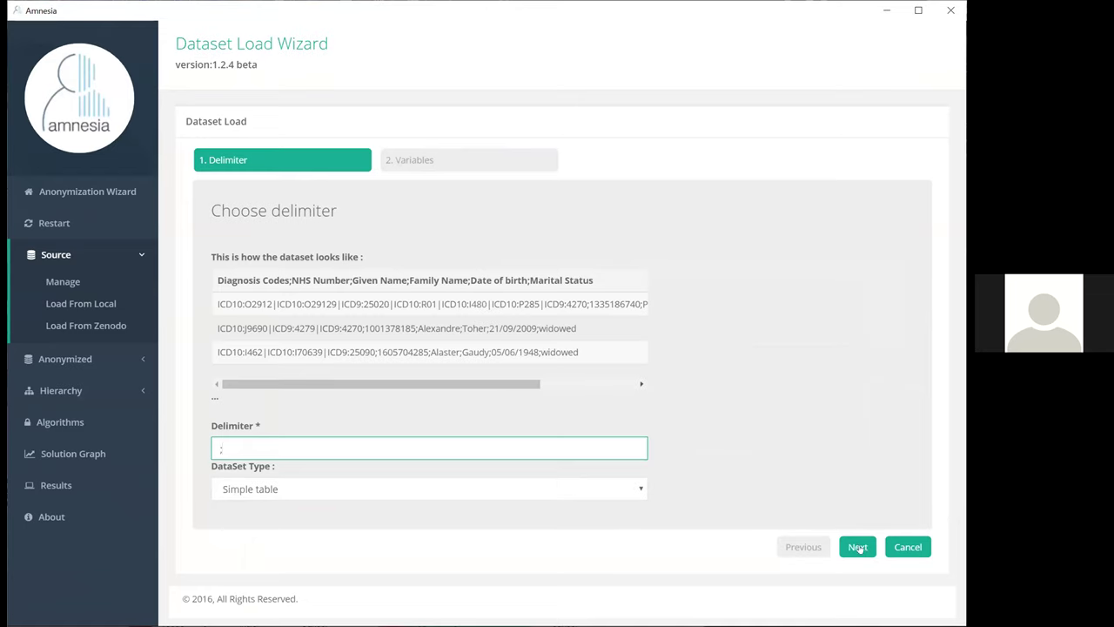
# Load the semicolon-delimited dataset with the NHS Number, Given Name and Family Name columns excluded
pyautogui.click(857, 548)
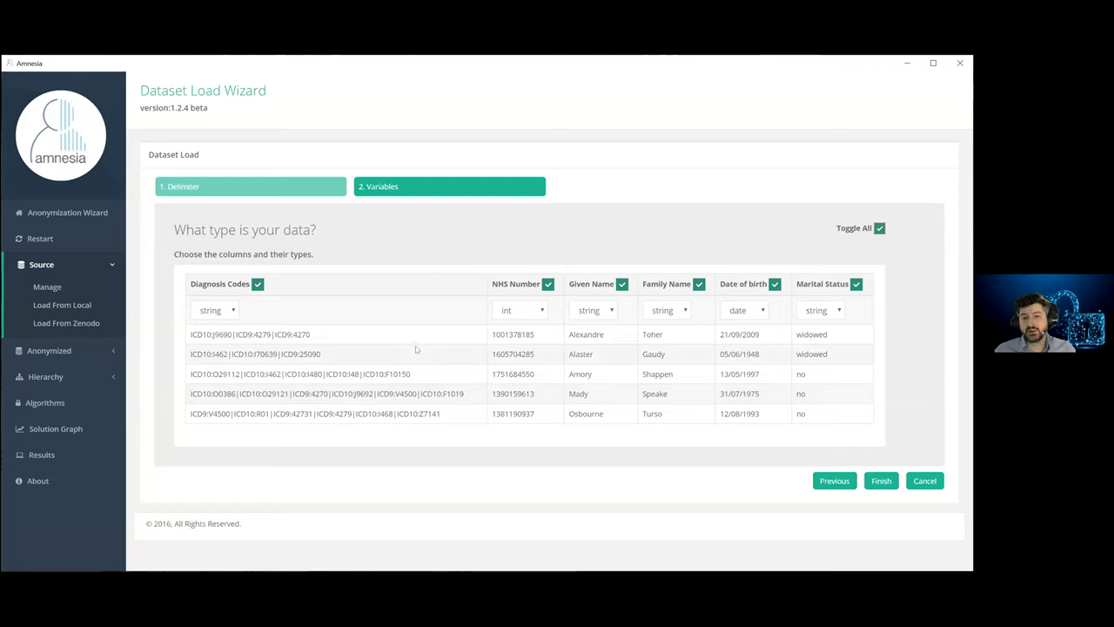
pyautogui.click(548, 284)
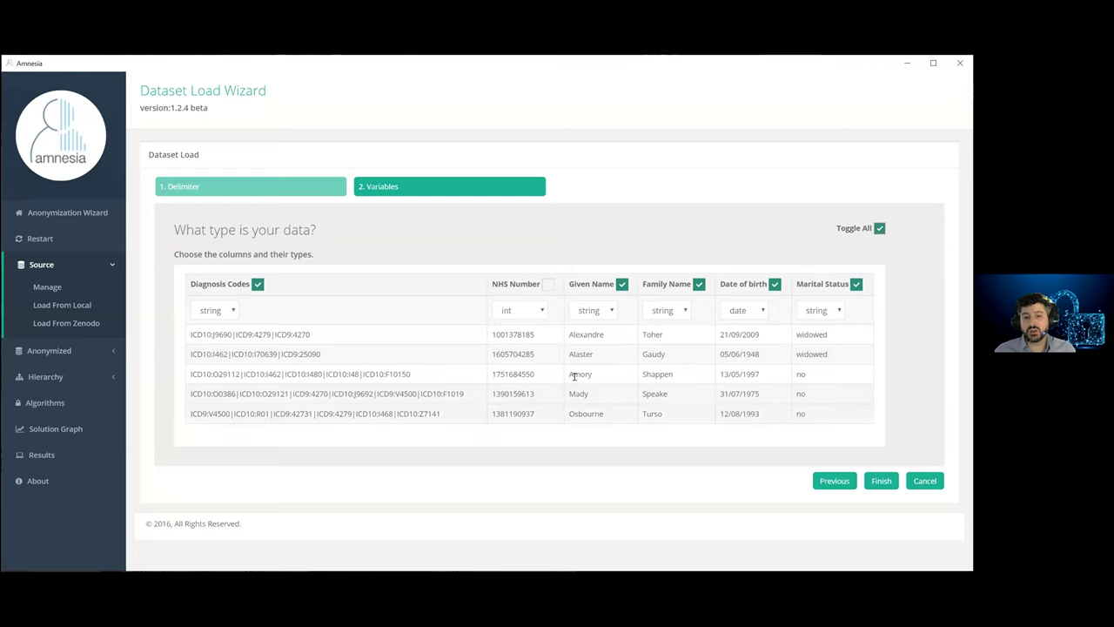
pyautogui.click(699, 283)
pyautogui.click(622, 284)
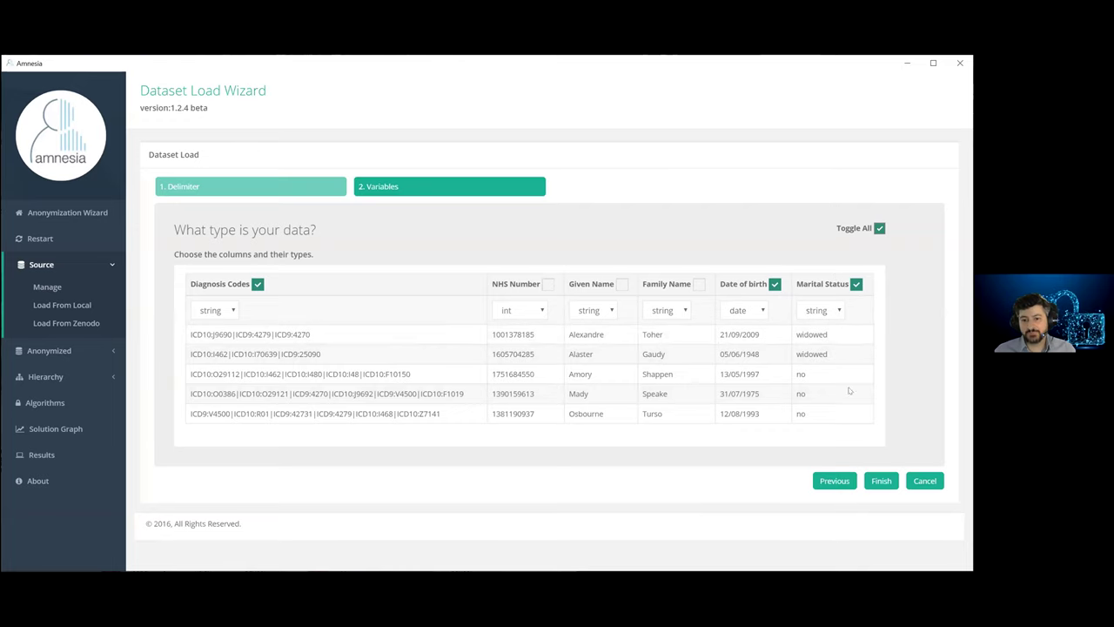
pyautogui.click(879, 478)
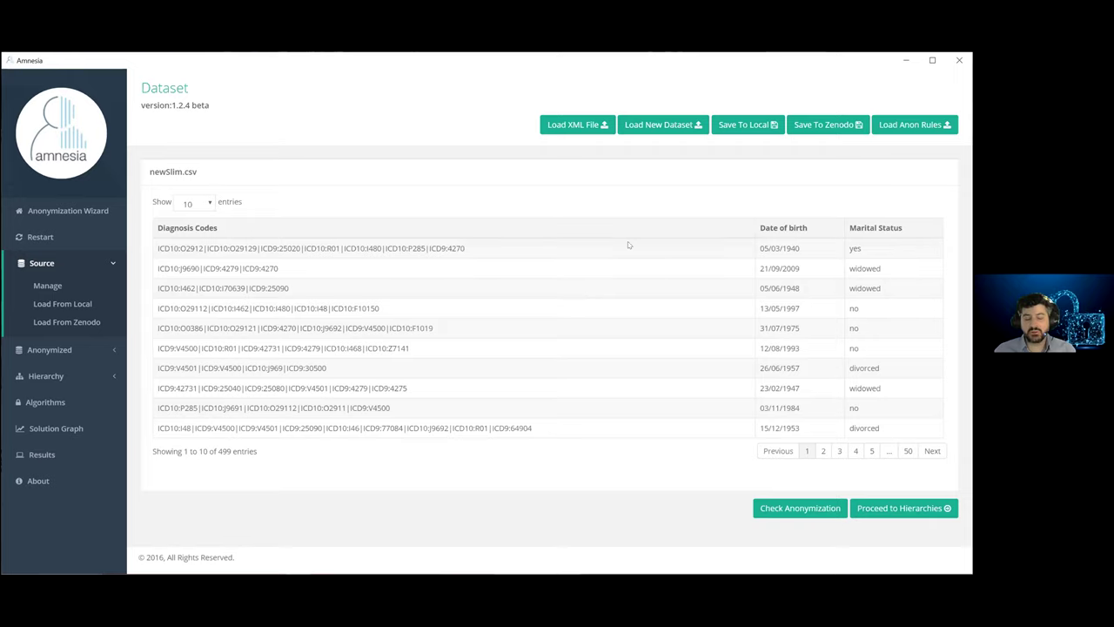
# Load the hierarchy file distinct_hier_mariage2.txt and expand the tree below its Single and Married nodes
pyautogui.click(902, 511)
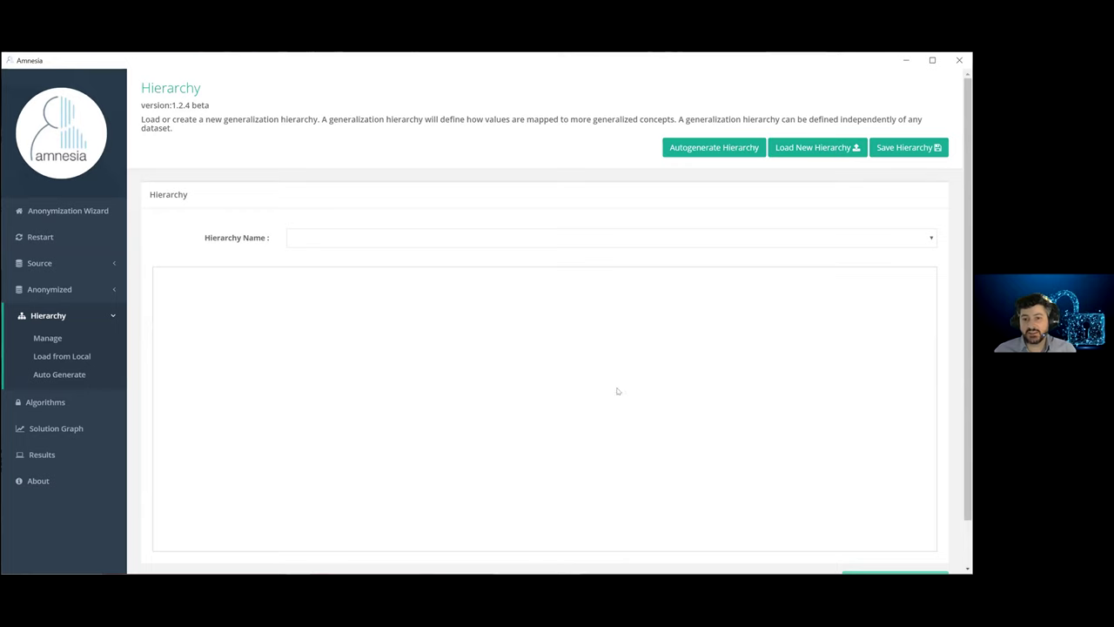
pyautogui.click(806, 148)
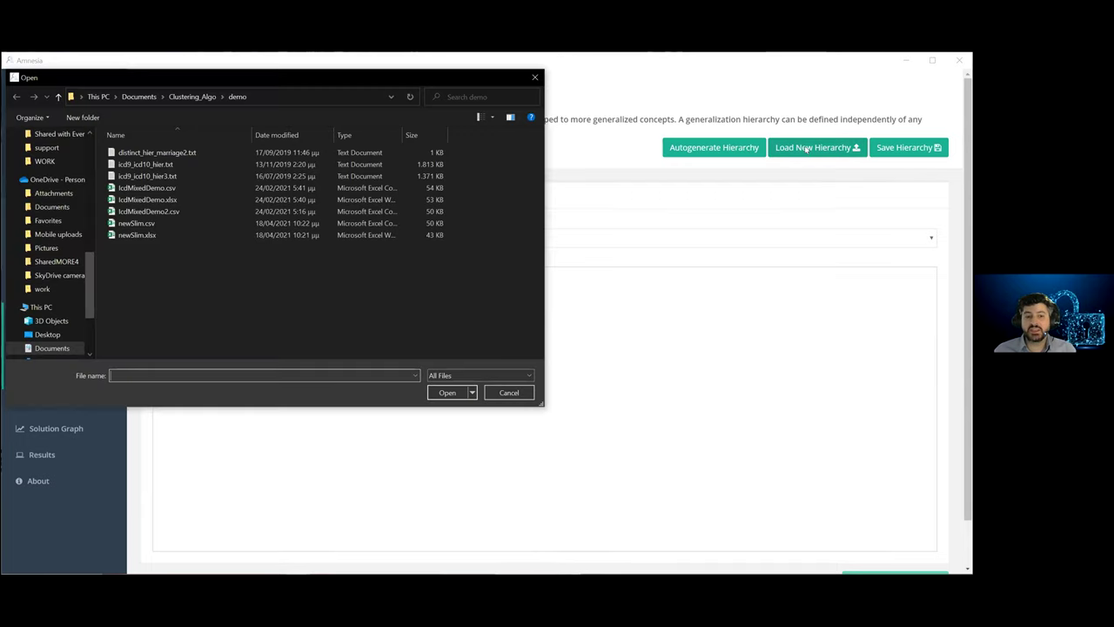
pyautogui.click(157, 152)
pyautogui.click(447, 393)
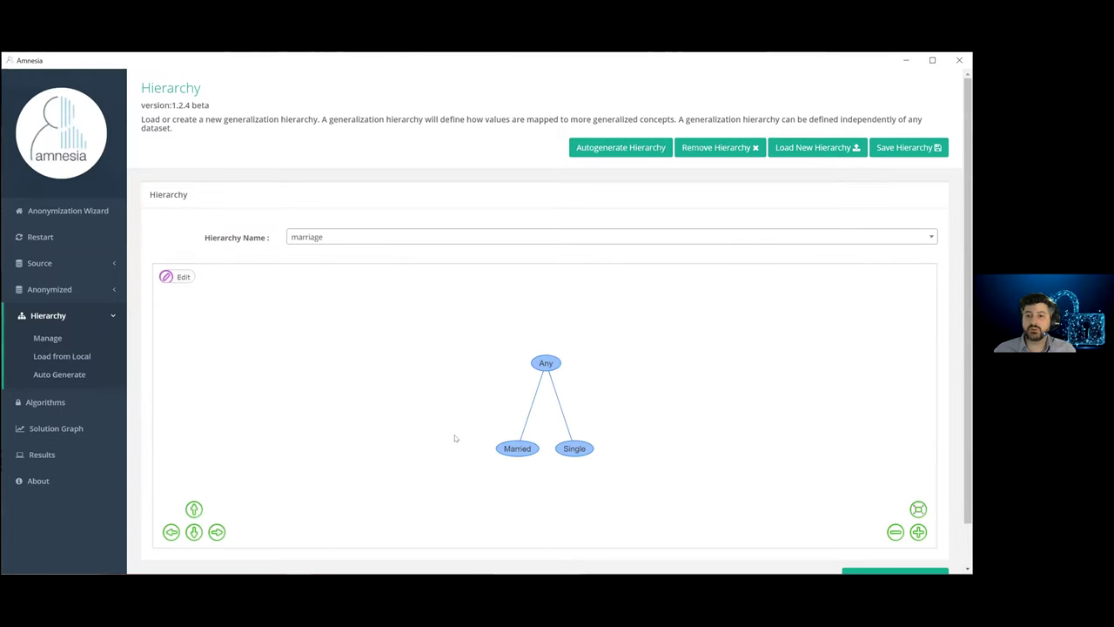
pyautogui.moveTo(434, 396); pyautogui.dragTo(422, 371)
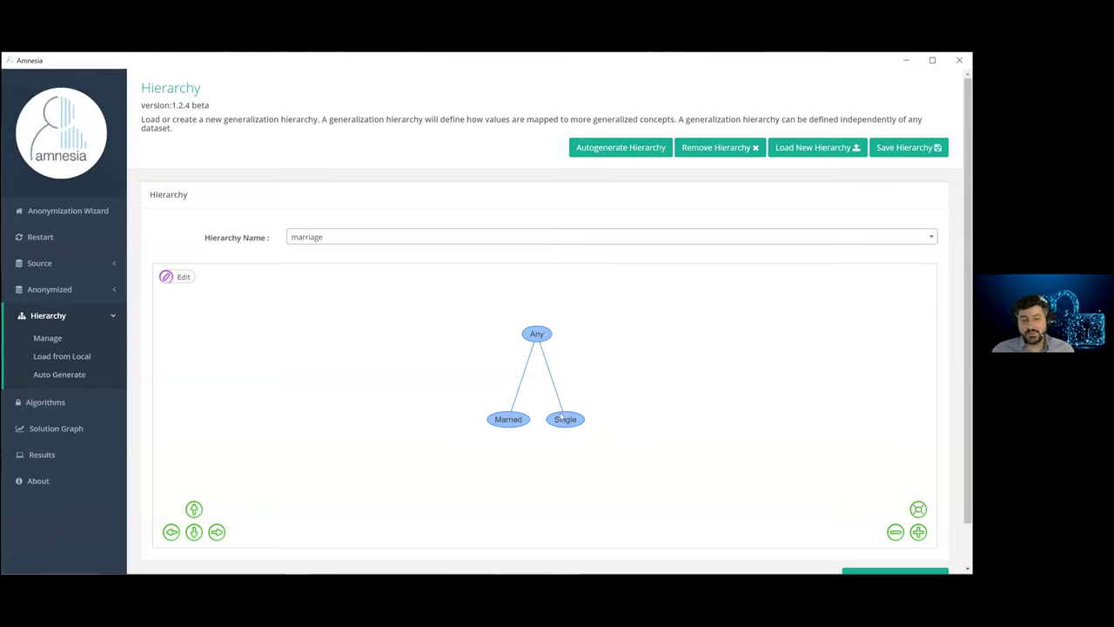
pyautogui.click(565, 419)
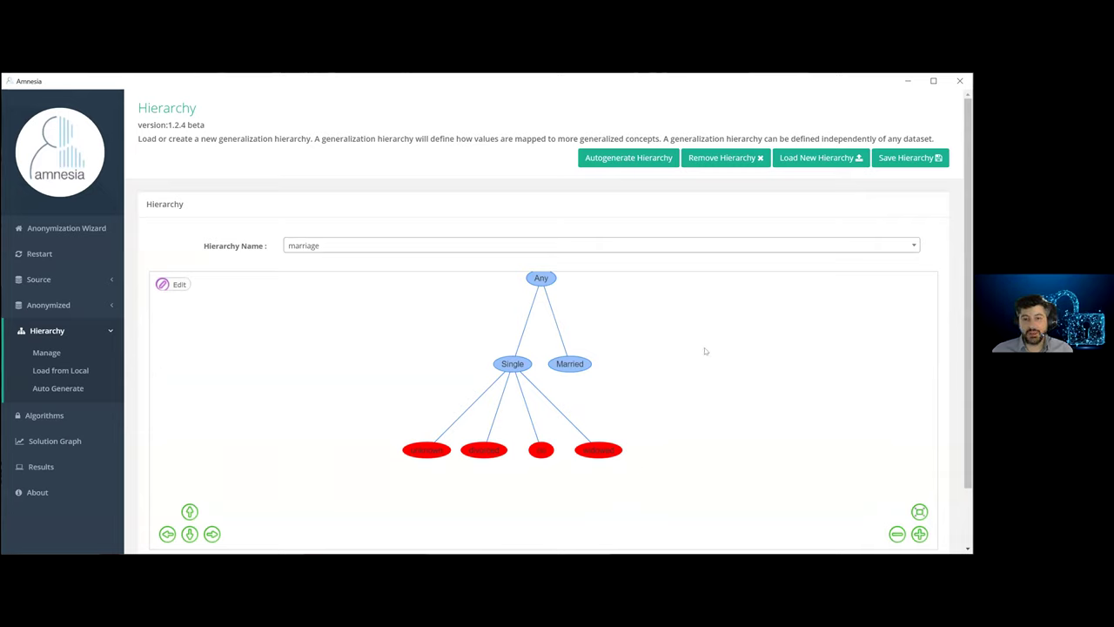
pyautogui.click(581, 364)
pyautogui.click(484, 366)
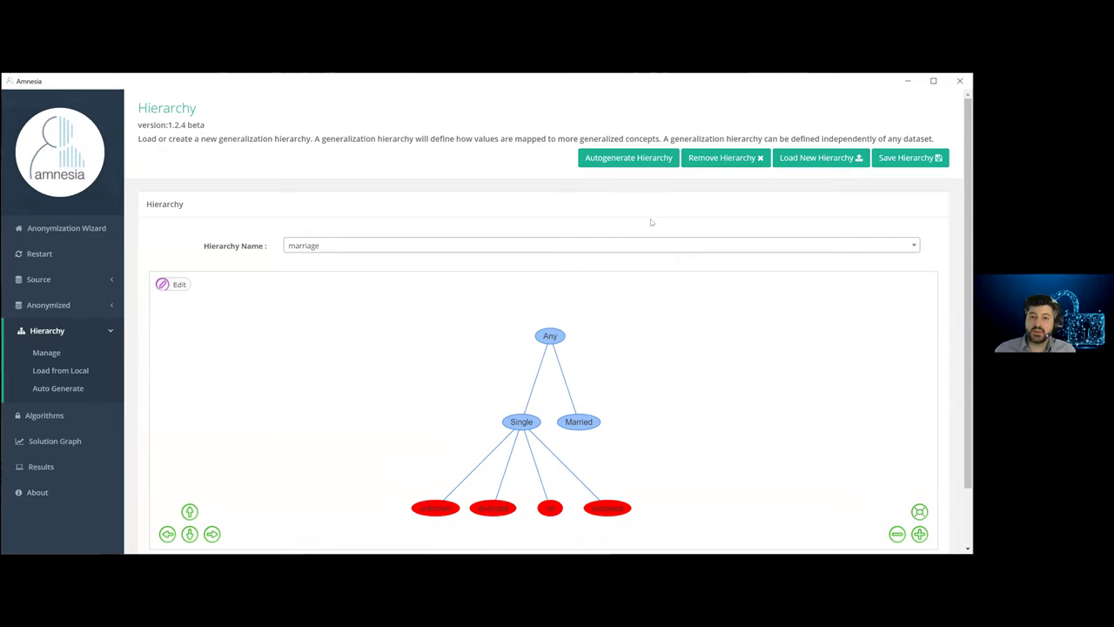
# Start autogenerating a hierarchy on the Date of birth attribute, with type Range and variable type Date
pyautogui.click(626, 160)
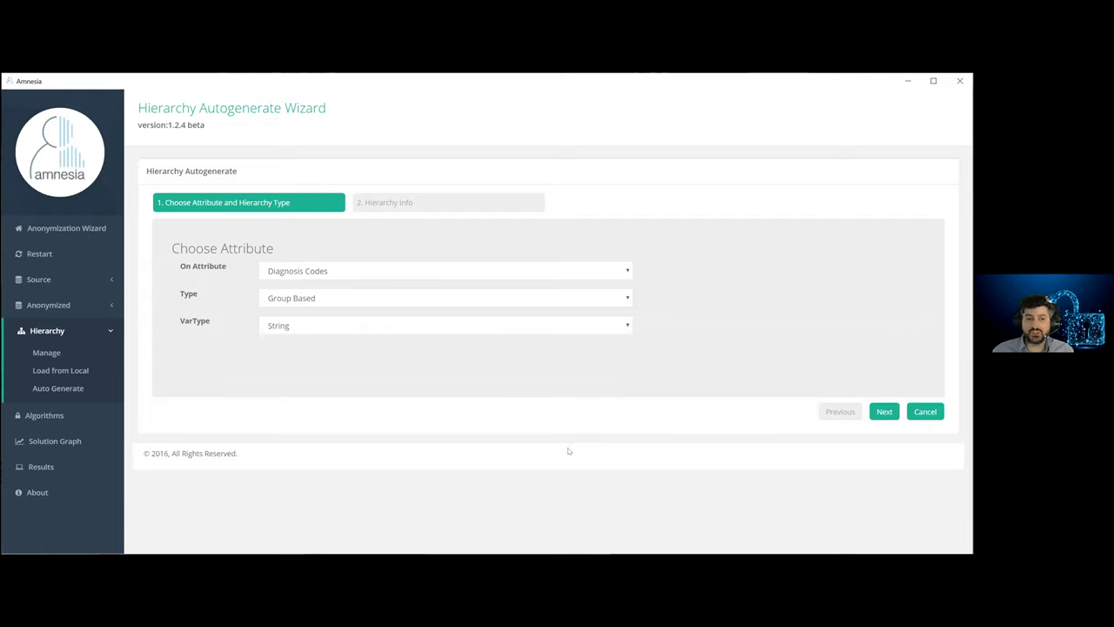
pyautogui.click(327, 274)
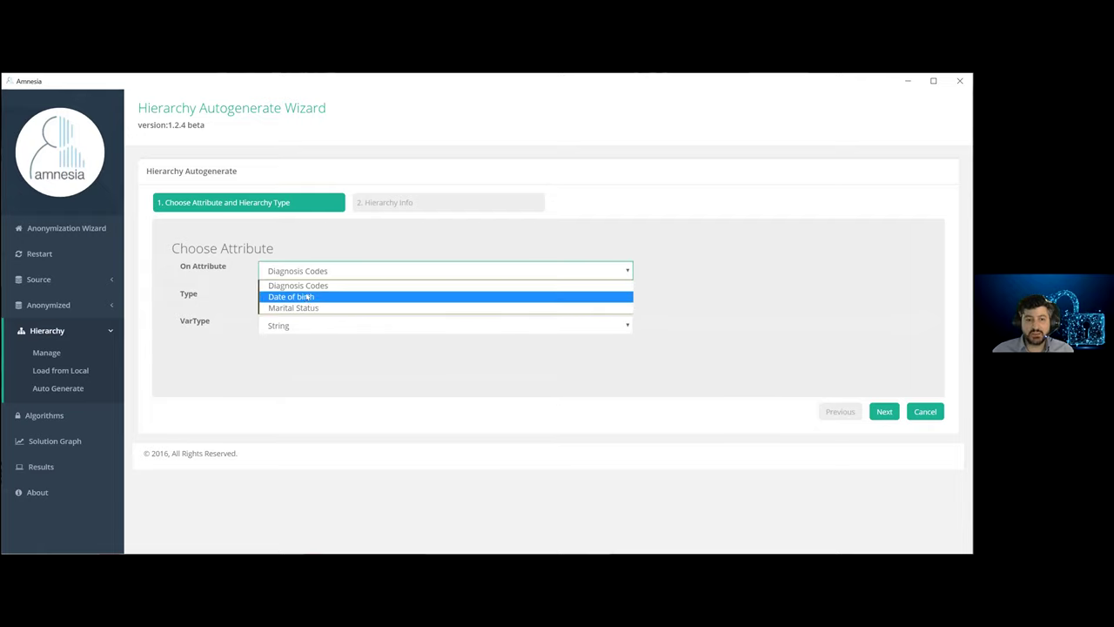
pyautogui.click(307, 298)
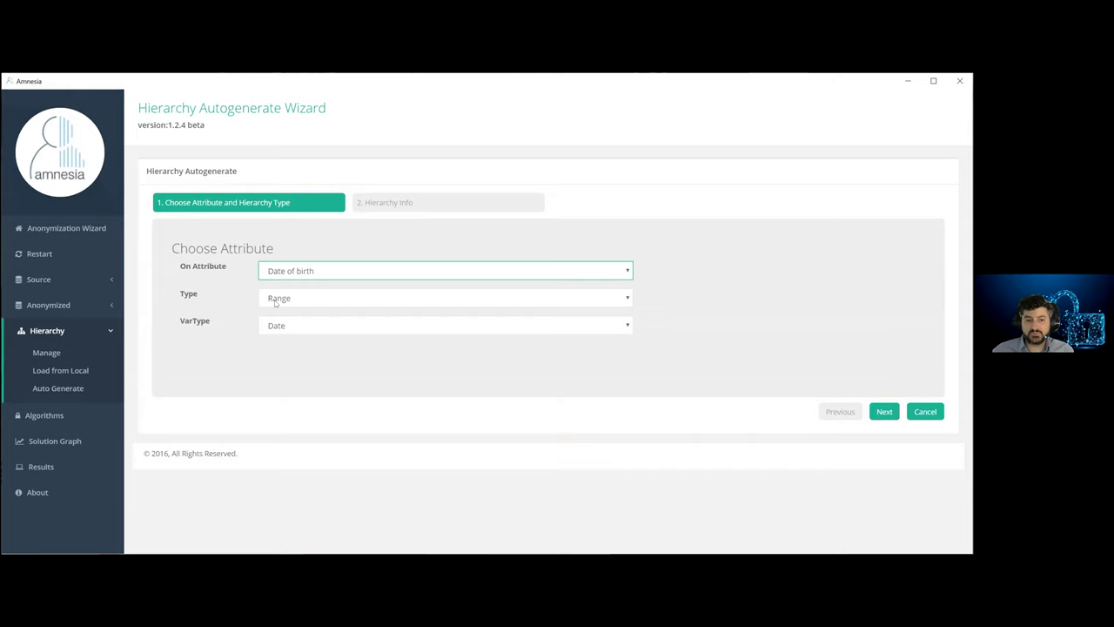
pyautogui.click(230, 304)
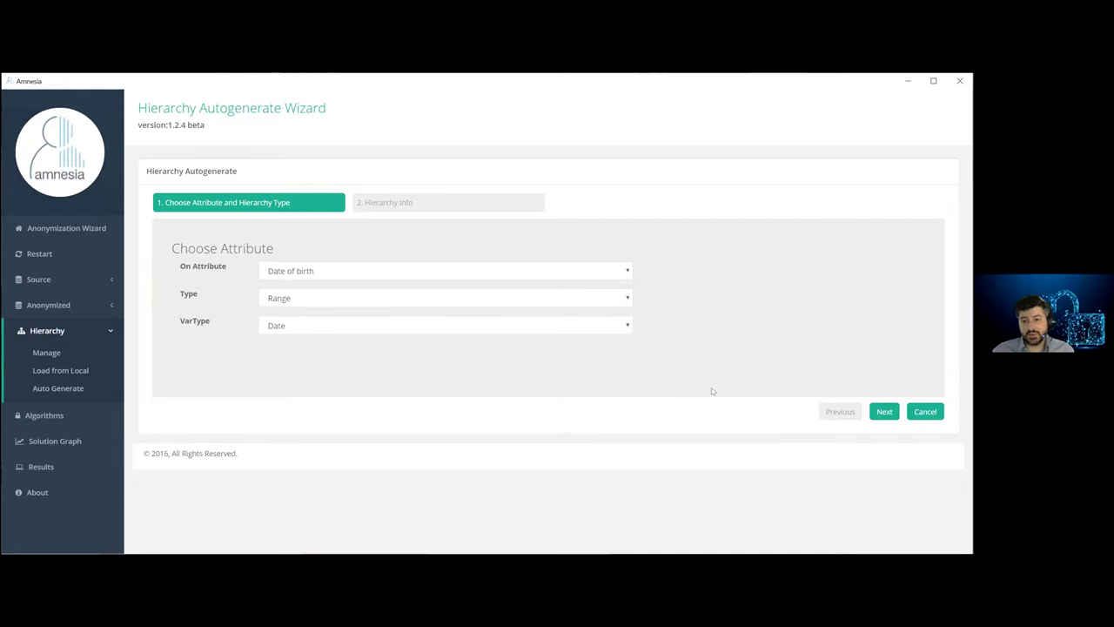
pyautogui.click(883, 411)
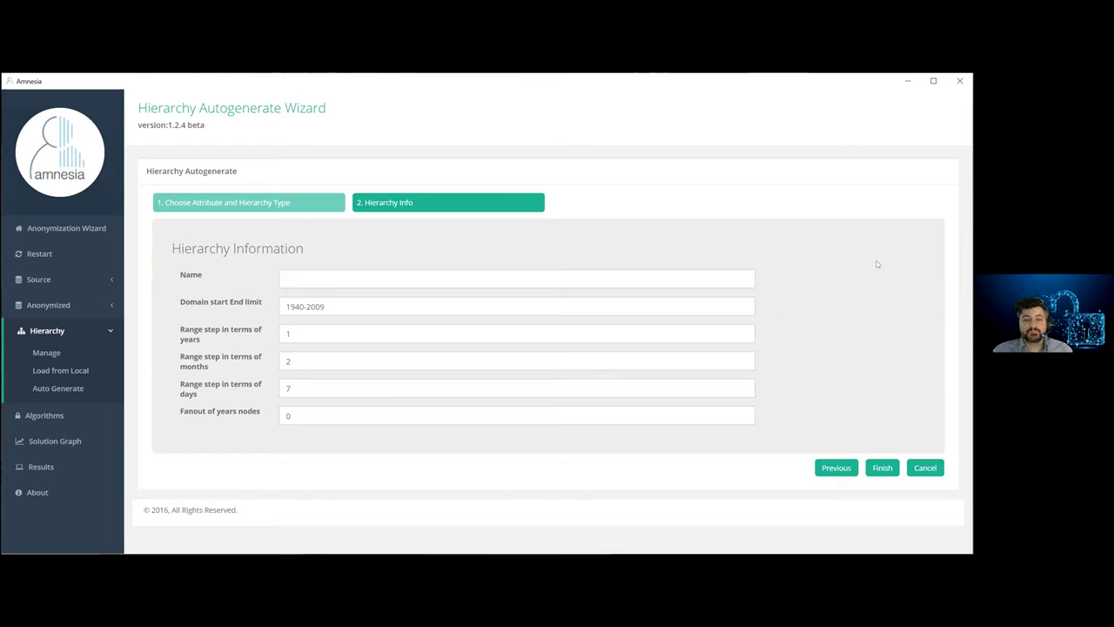
# Name the autogenerated hierarchy datehier
pyautogui.click(374, 271)
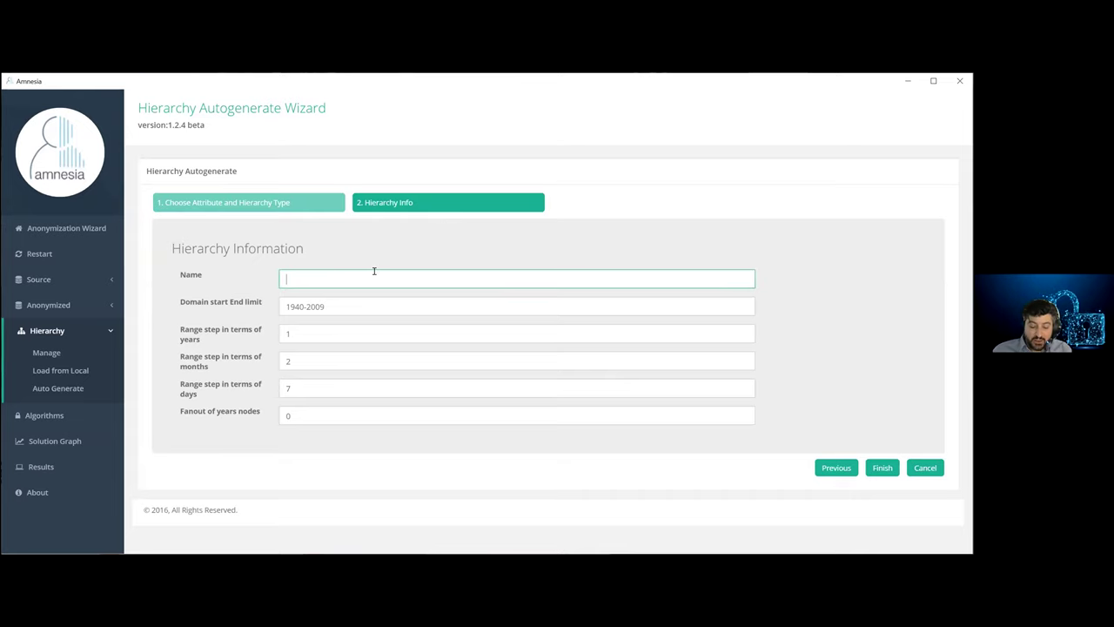
pyautogui.write('bhier')
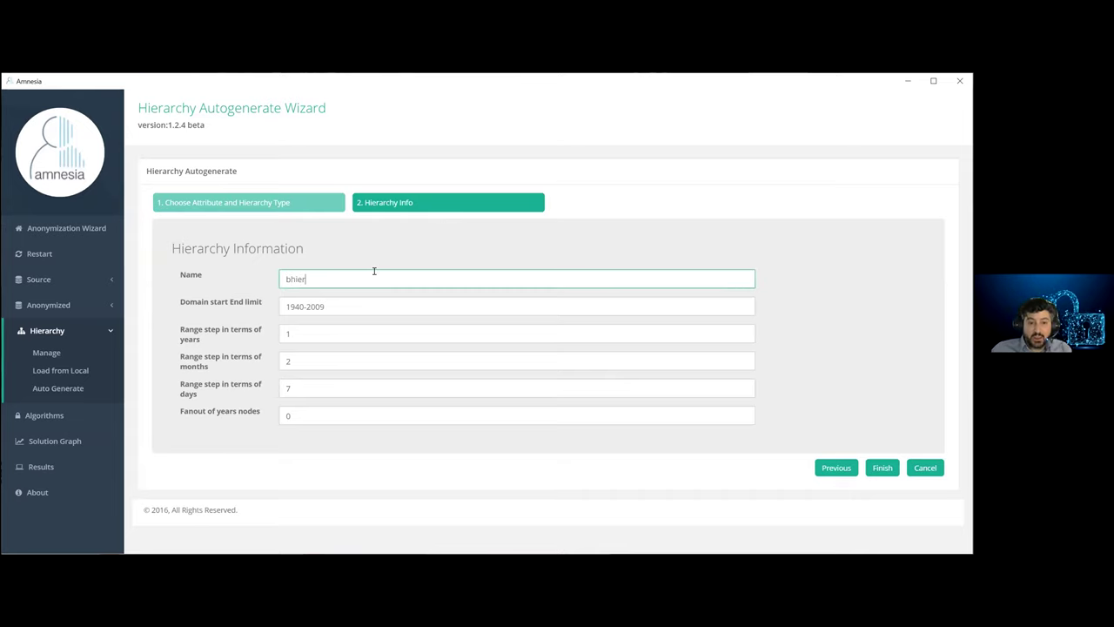
pyautogui.press('Left')
pyautogui.press('Left')
pyautogui.press('Left')
pyautogui.press('Left')
pyautogui.press('BackSpace')
pyautogui.write('date')
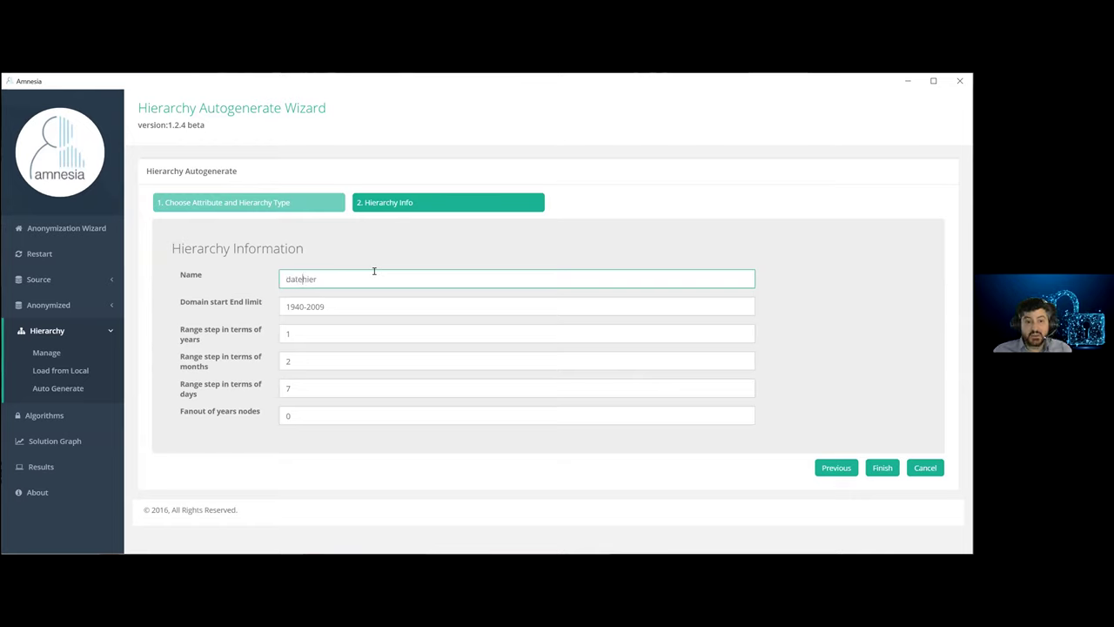
# Set the year step, month step and fanout of years nodes to 3 each, and generate the date hierarchy
pyautogui.click(219, 311)
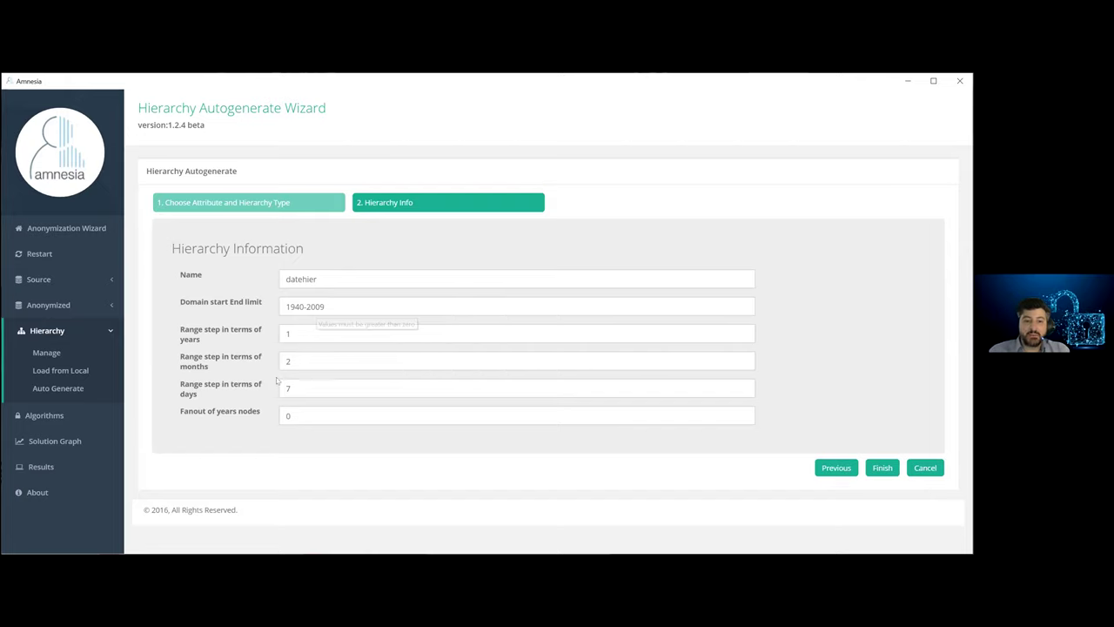
pyautogui.click(304, 390)
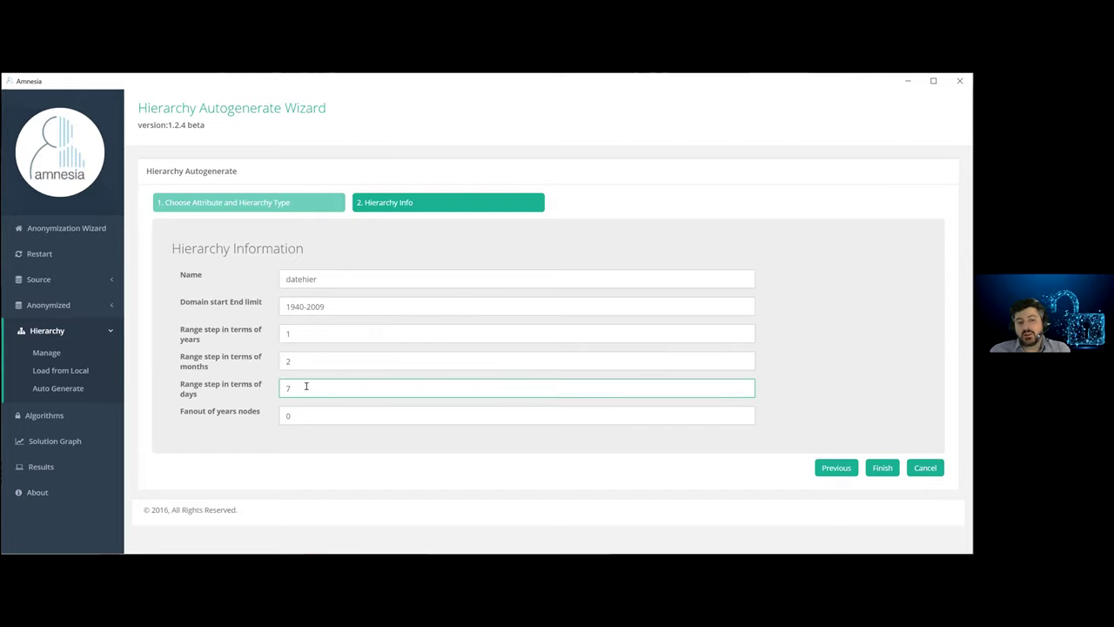
pyautogui.doubleClick(291, 360)
pyautogui.write('3')
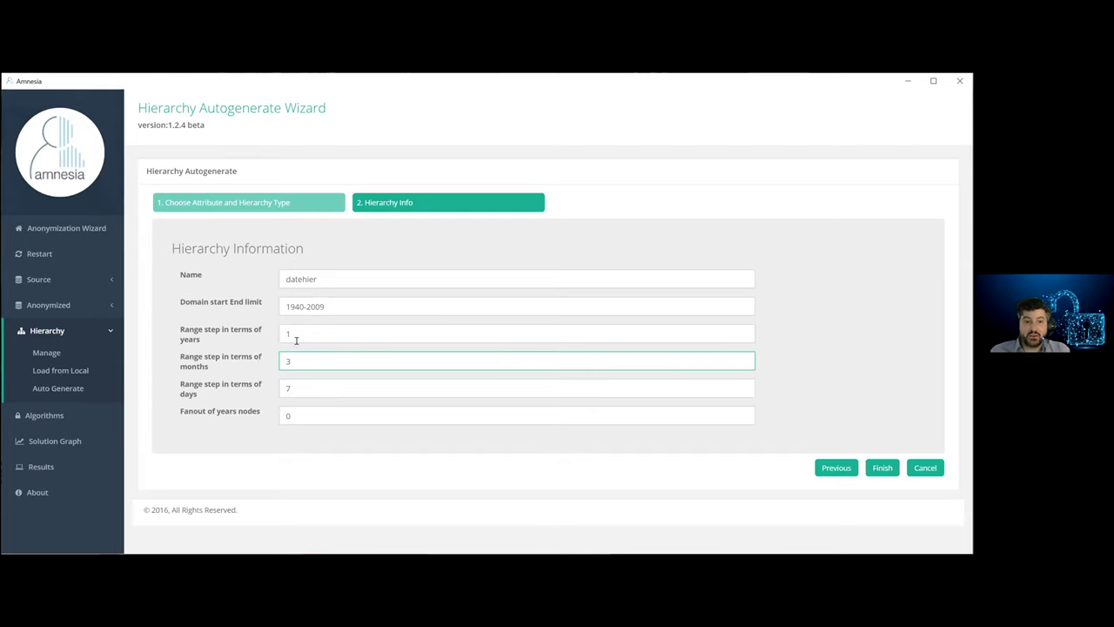
pyautogui.doubleClick(279, 331)
pyautogui.write('3')
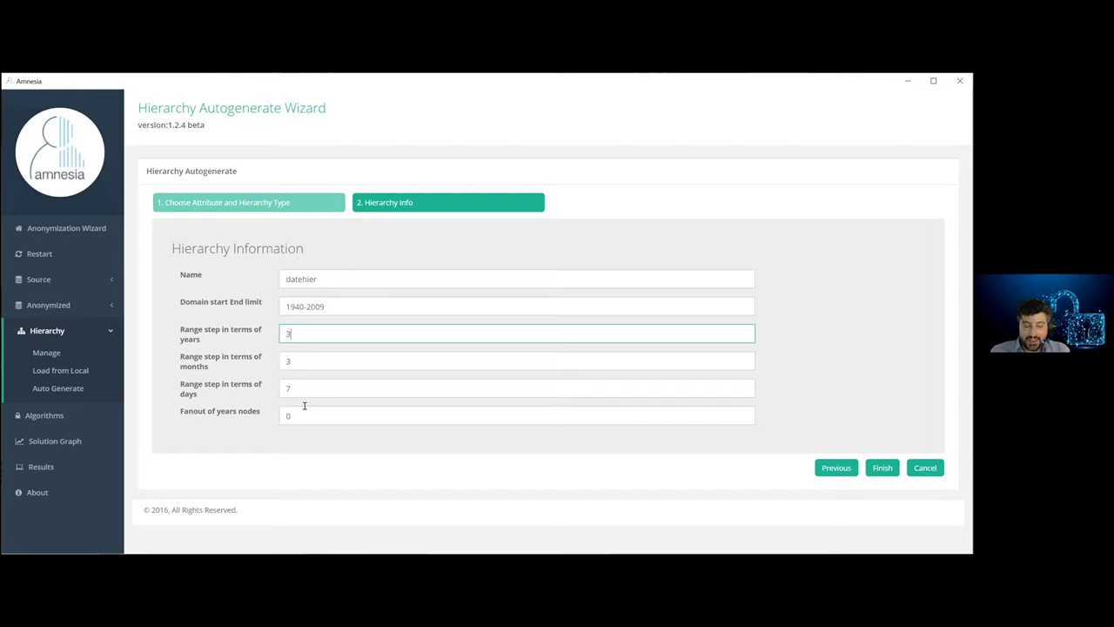
pyautogui.doubleClick(288, 414)
pyautogui.write('3')
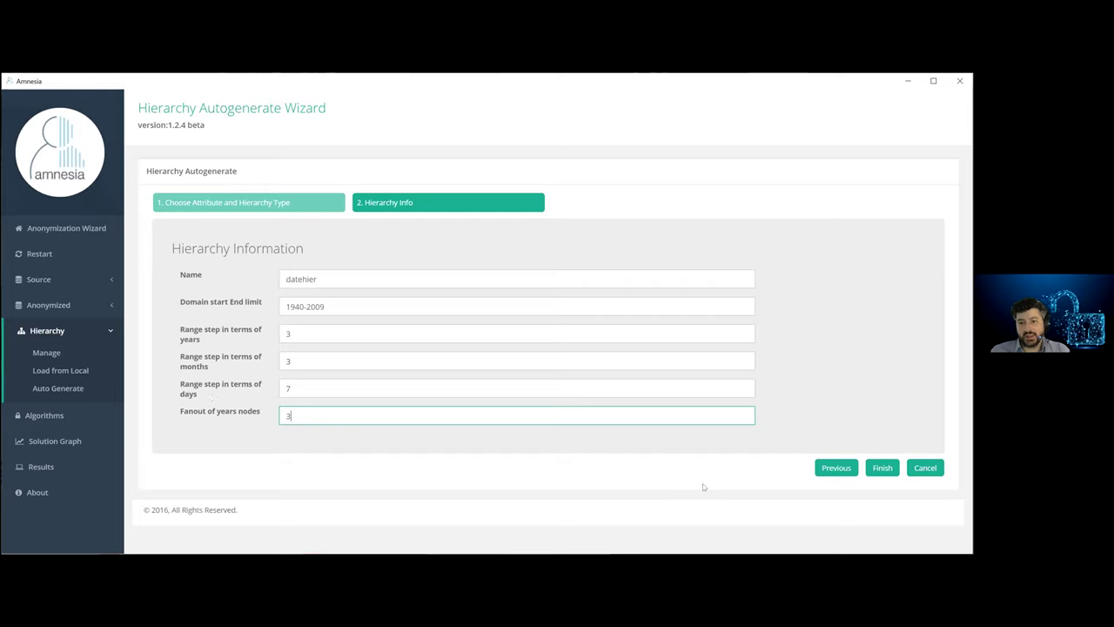
pyautogui.click(880, 468)
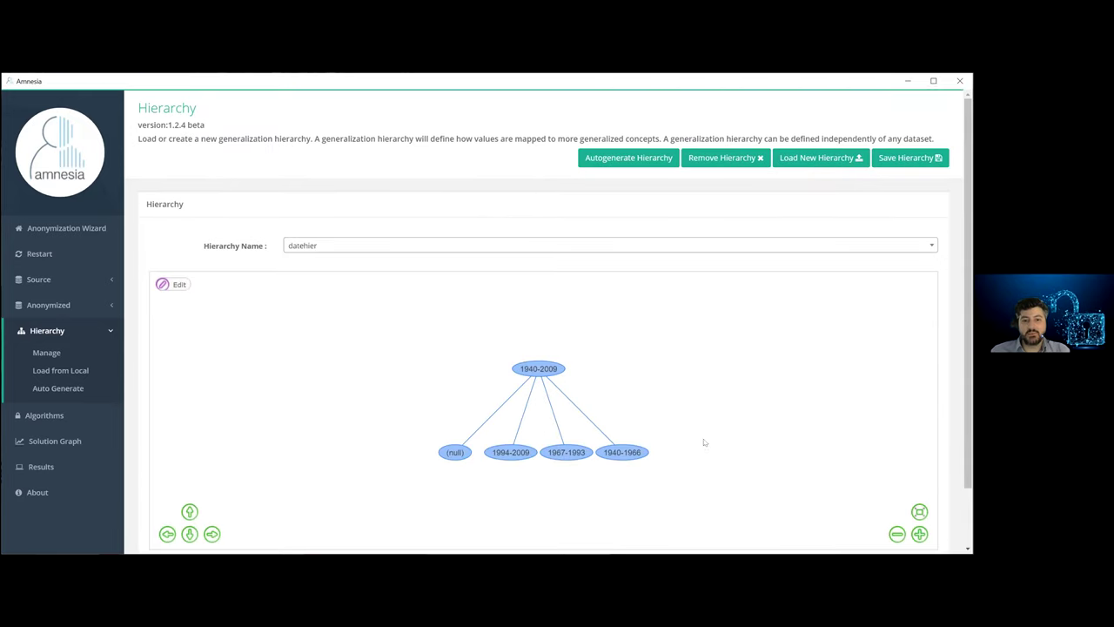
# Examine the datehier tree by expanding its 1994-2009 branch down to day ranges and reviewing each level up to the root
pyautogui.click(532, 372)
pyautogui.click(498, 406)
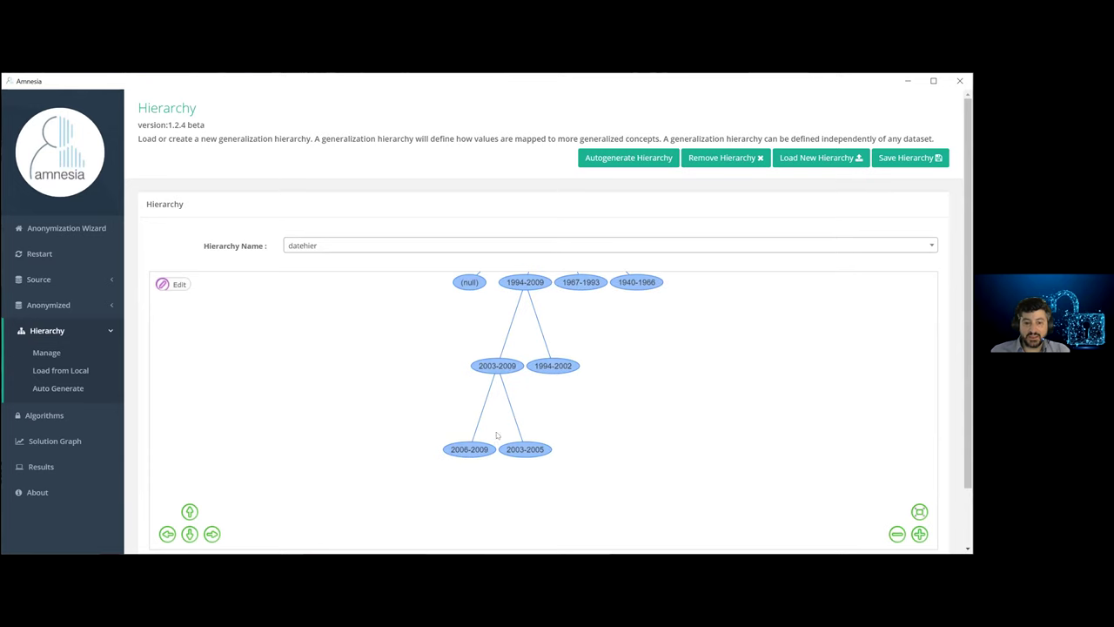
pyautogui.click(478, 433)
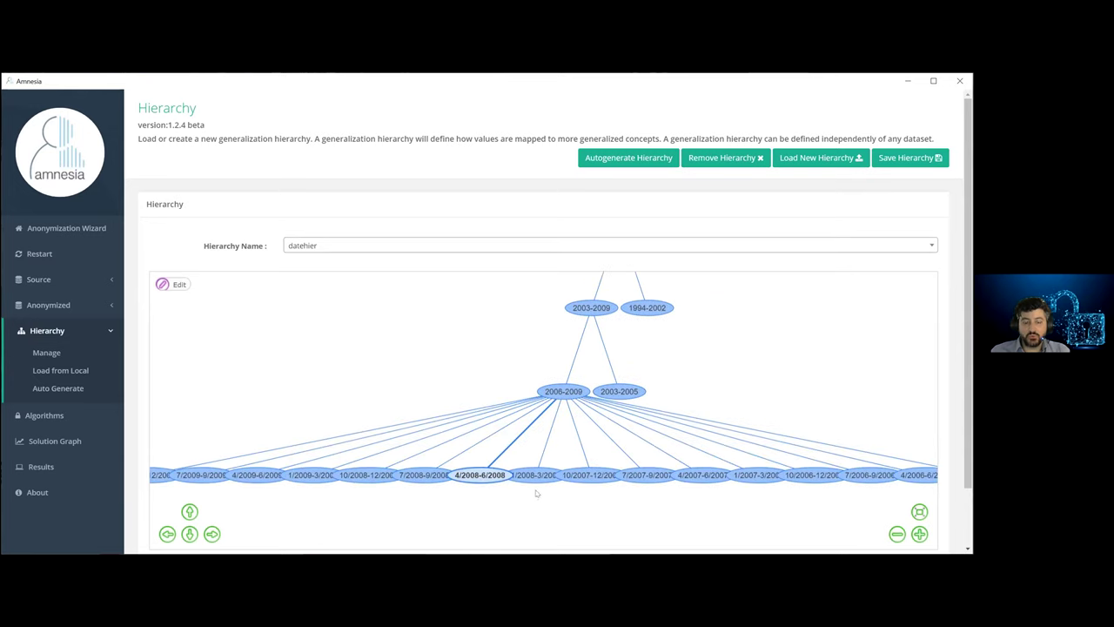
pyautogui.click(474, 473)
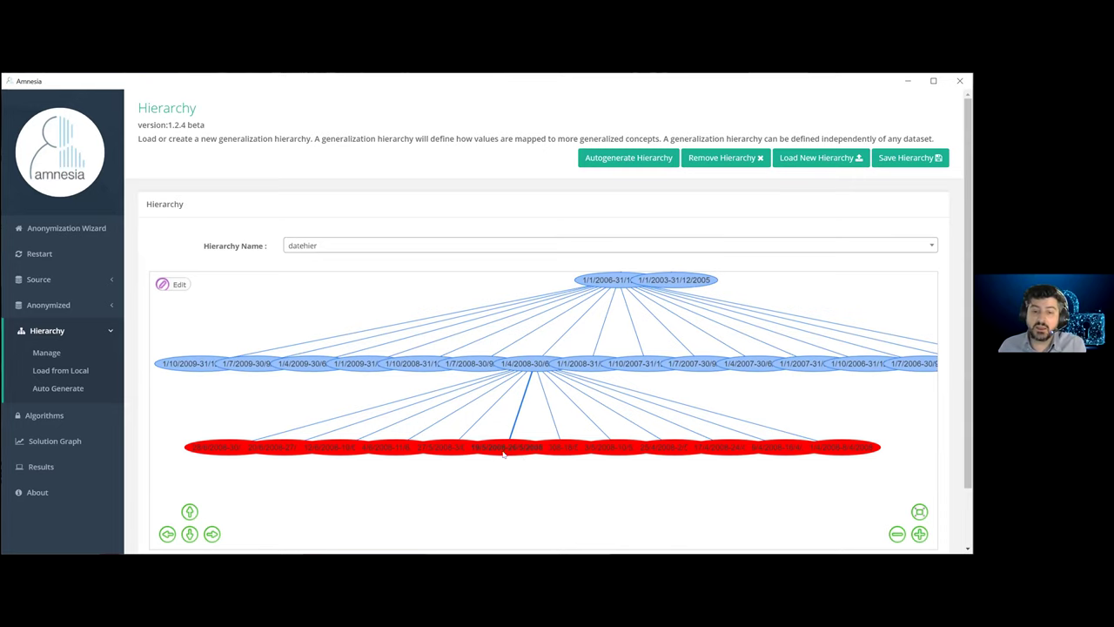
pyautogui.moveTo(513, 478); pyautogui.dragTo(502, 527)
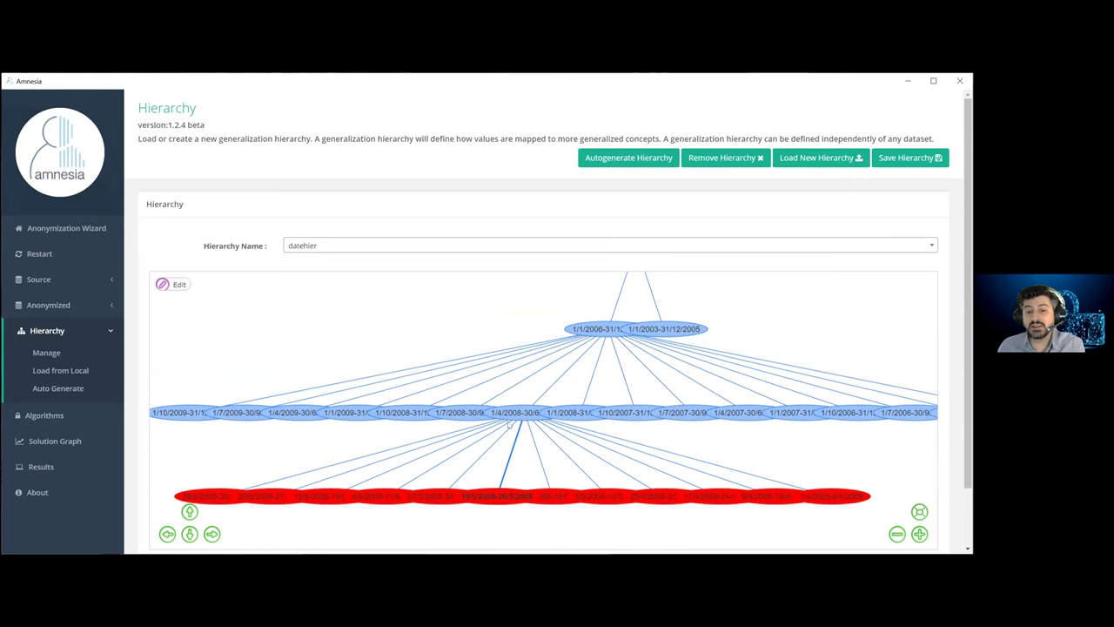
pyautogui.moveTo(599, 366); pyautogui.dragTo(568, 401)
pyautogui.moveTo(545, 344); pyautogui.dragTo(508, 421)
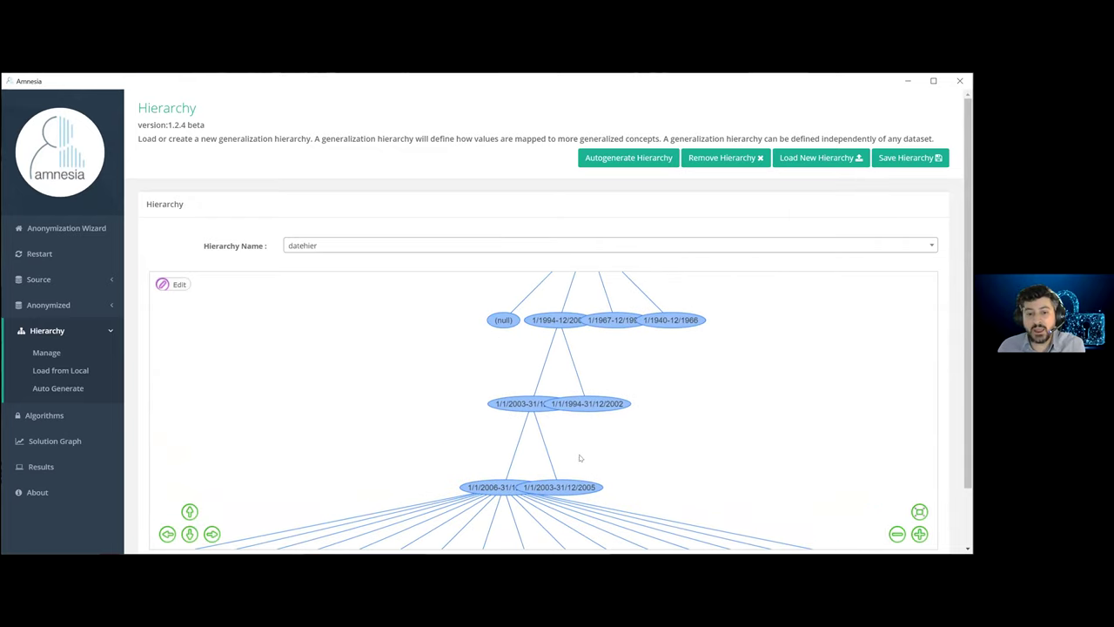
pyautogui.moveTo(584, 441); pyautogui.dragTo(585, 424)
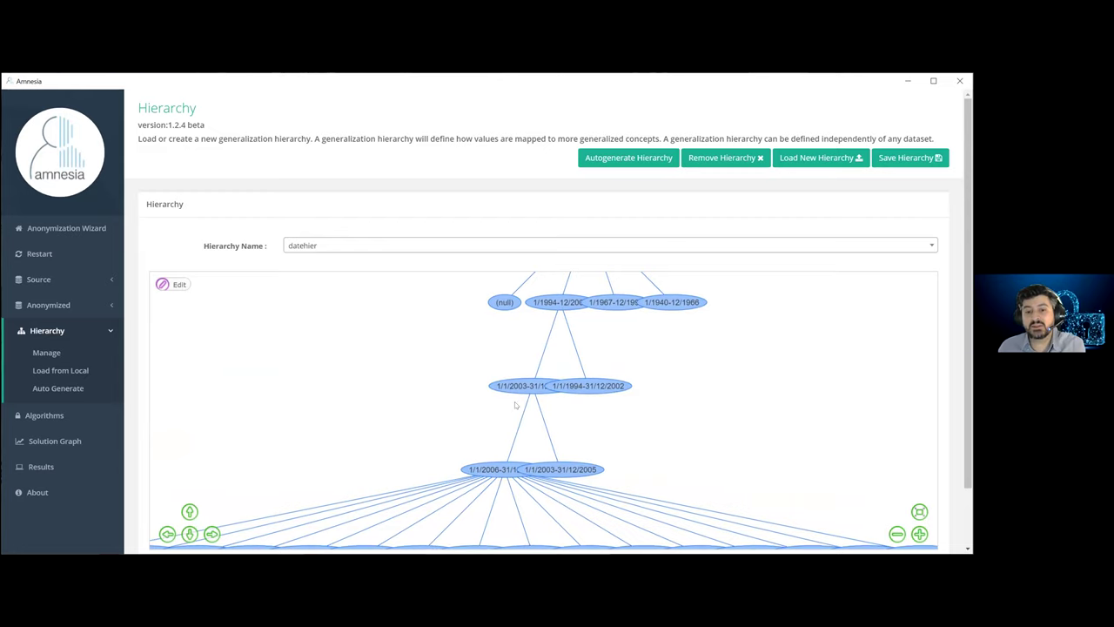
pyautogui.moveTo(538, 318); pyautogui.dragTo(528, 363)
pyautogui.moveTo(579, 270); pyautogui.dragTo(546, 363)
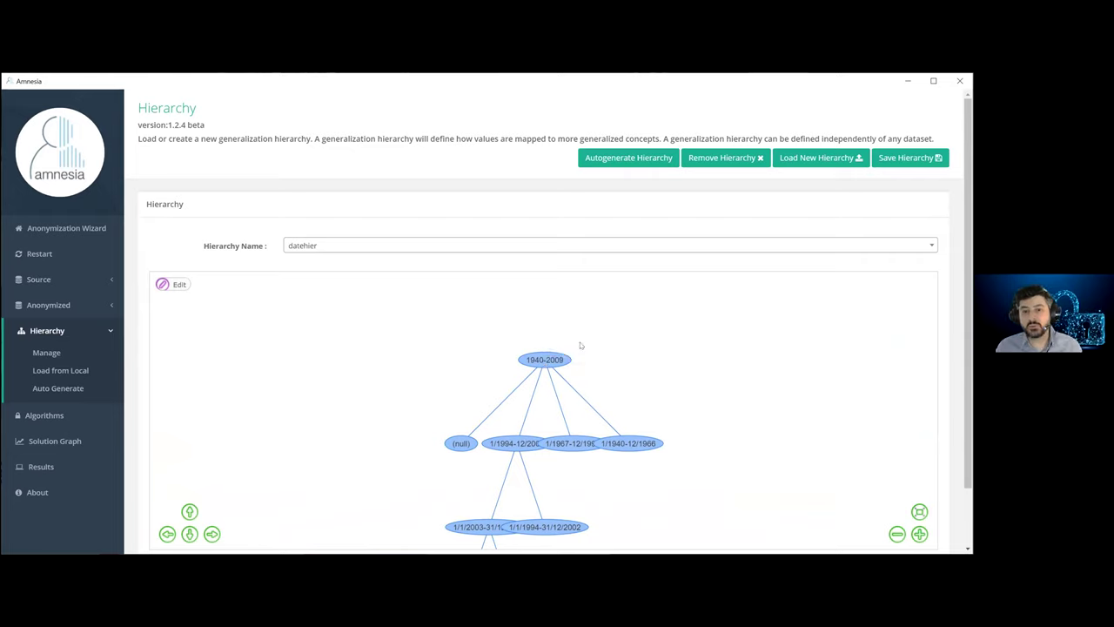
pyautogui.scroll(-3, 746, 322)
pyautogui.scroll(3, 748, 316)
pyautogui.moveTo(719, 427); pyautogui.dragTo(701, 393)
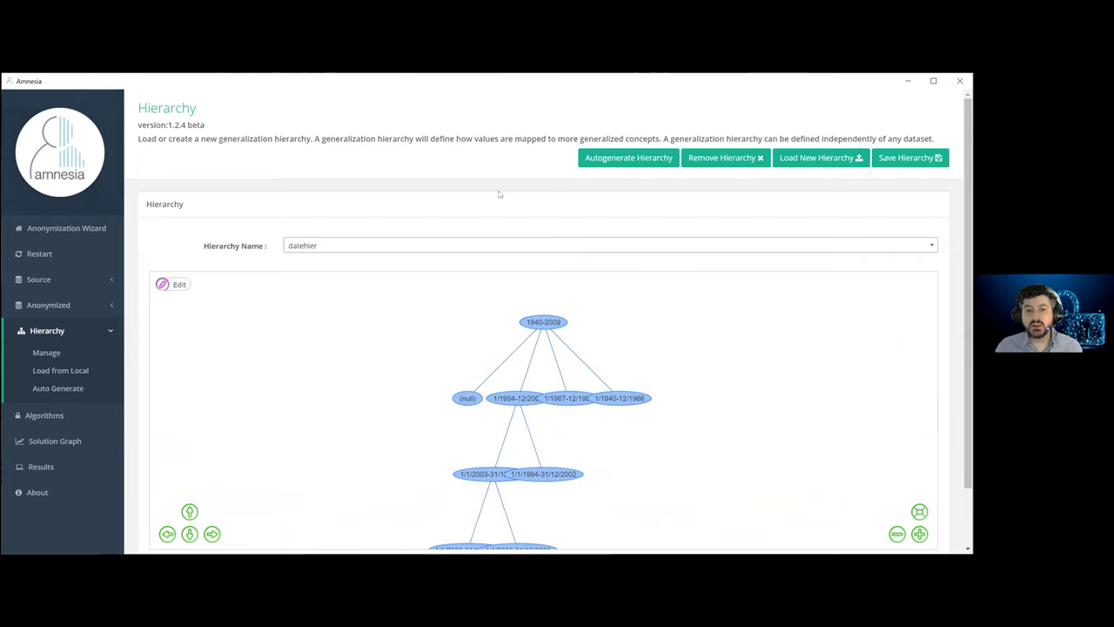
# Proceed to the algorithm setup and bind datehier to Date of birth and the marriage hierarchy to Marital Status
pyautogui.moveTo(501, 193); pyautogui.dragTo(456, 144)
pyautogui.click(681, 214)
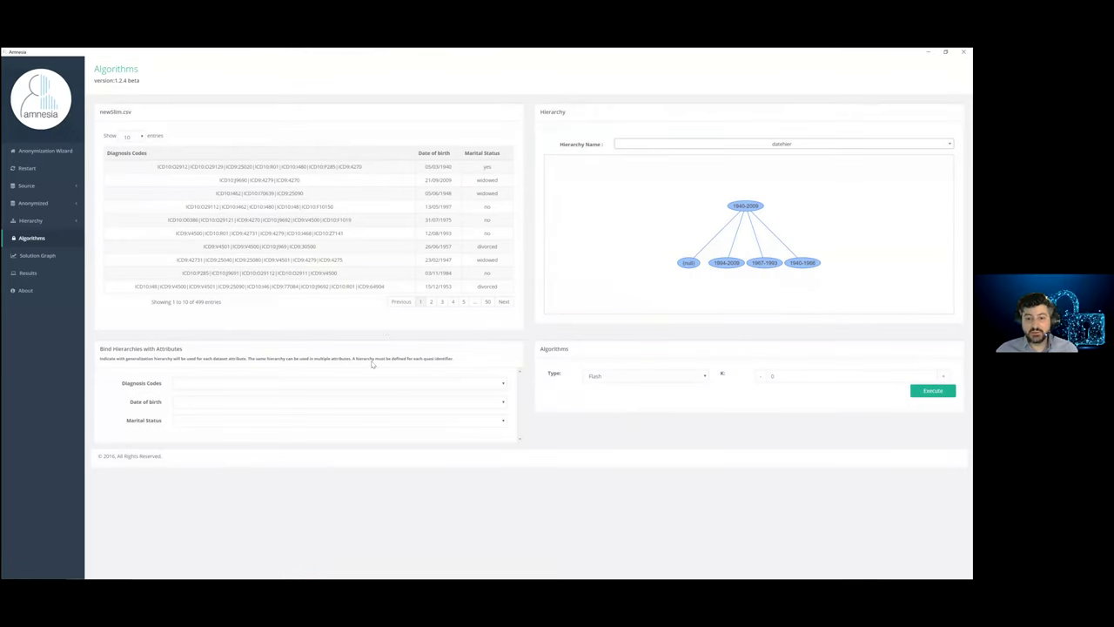
pyautogui.click(199, 406)
pyautogui.press('Down')
pyautogui.press('Return')
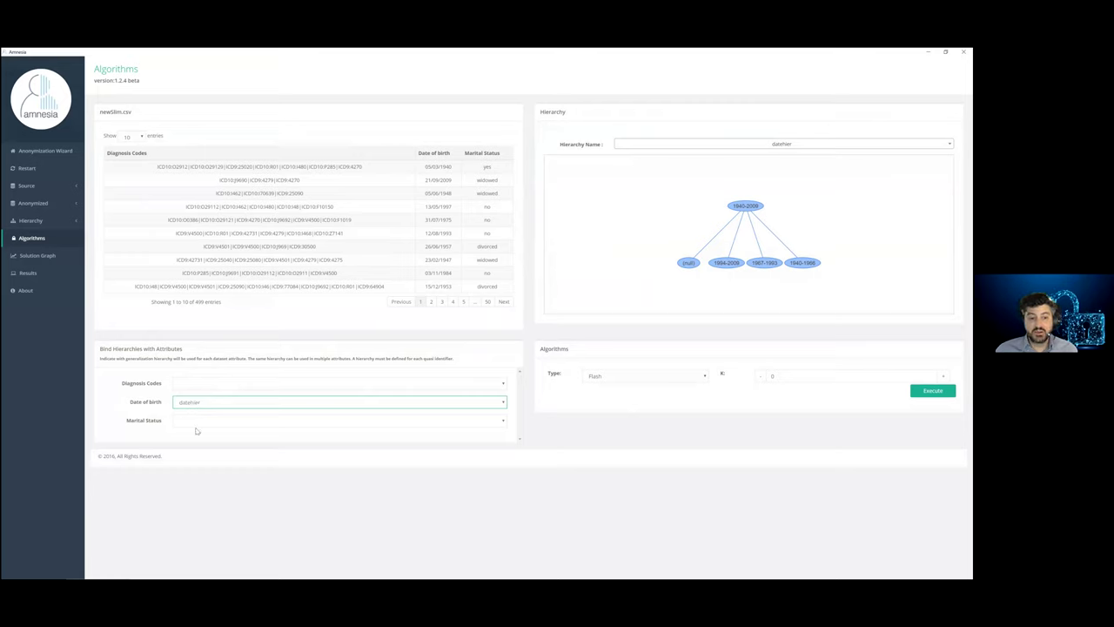
pyautogui.click(195, 425)
pyautogui.click(192, 426)
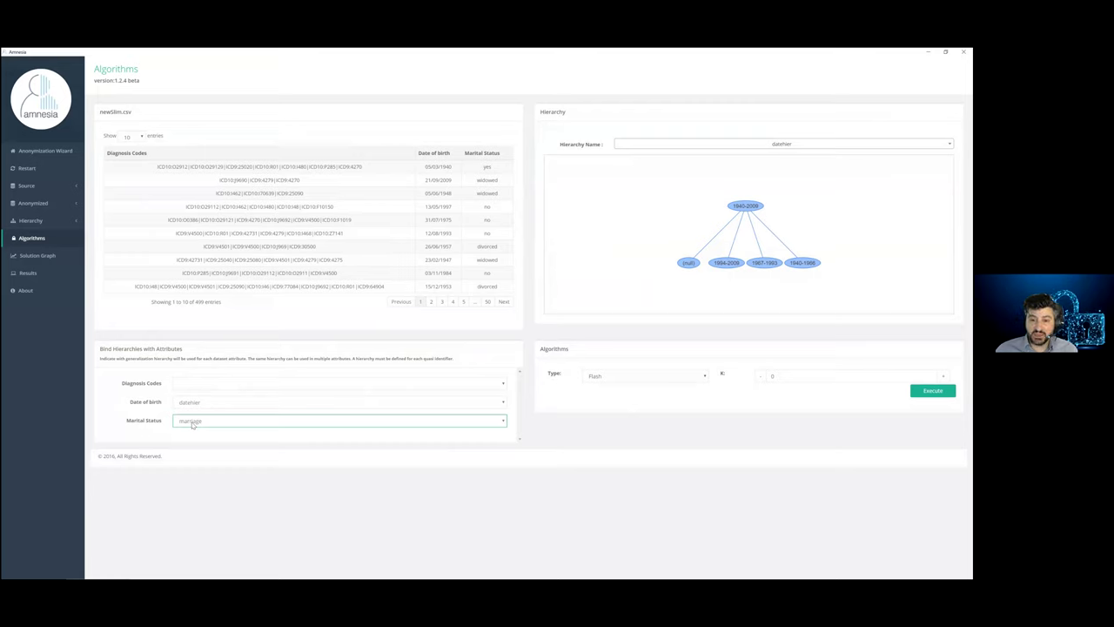
# Run the Flash anonymization algorithm on the dataset with K set to 2
pyautogui.click(616, 381)
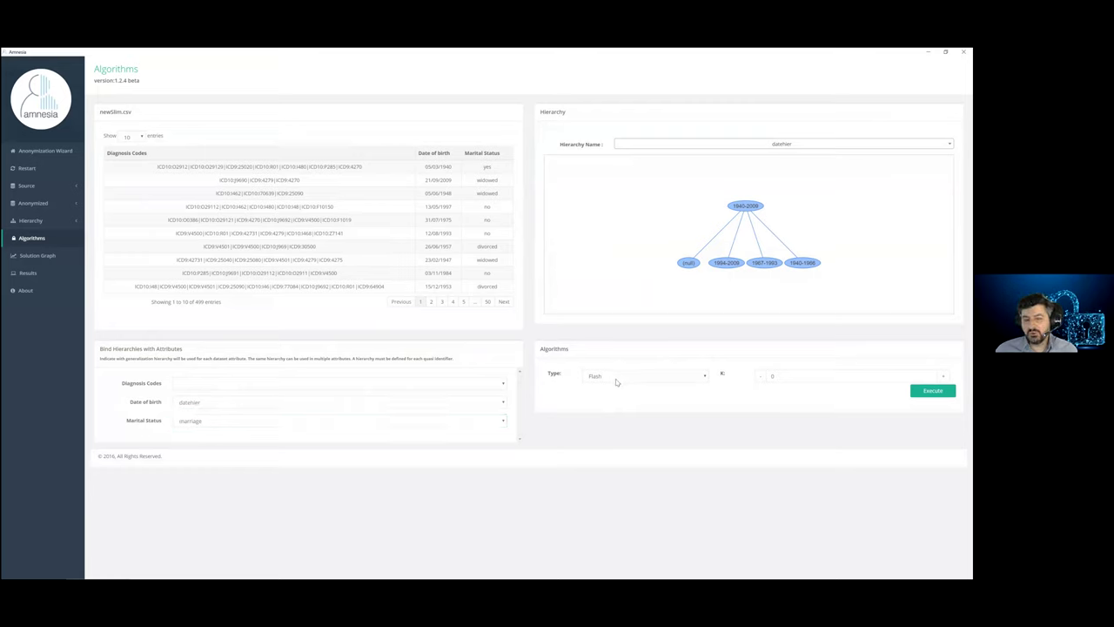
pyautogui.click(788, 380)
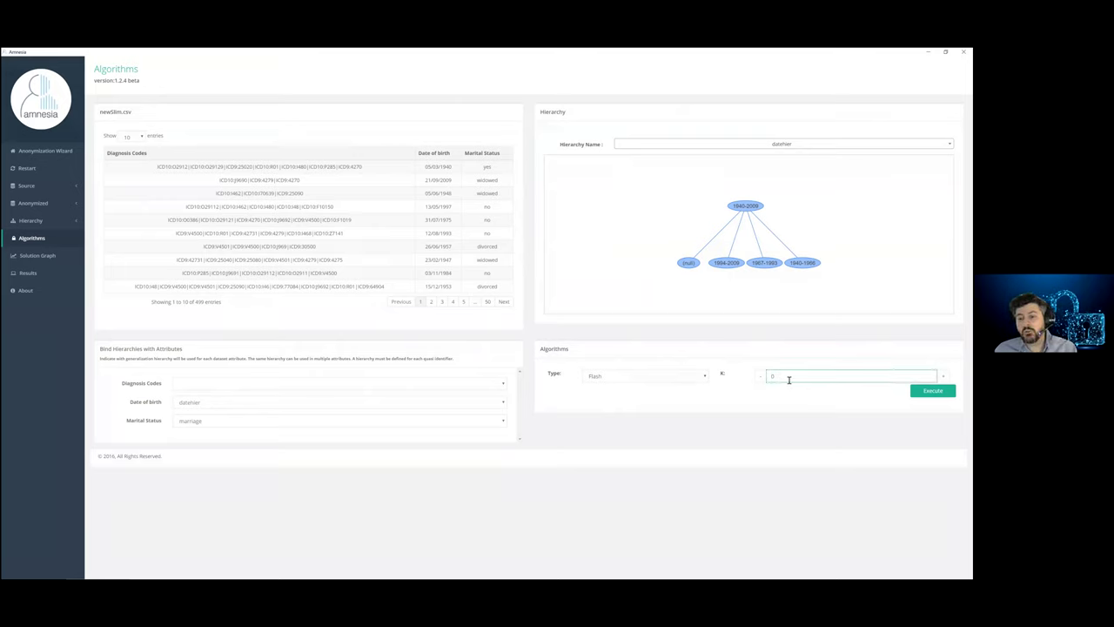
pyautogui.write('2')
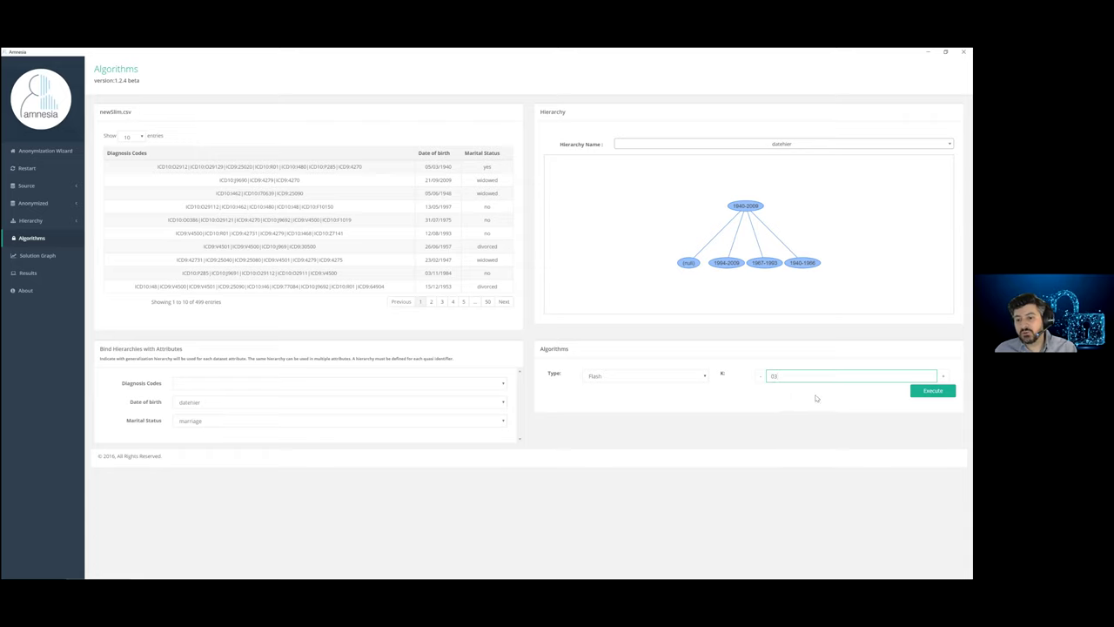
pyautogui.hotkey('ctrl', 'a')
pyautogui.write('2')
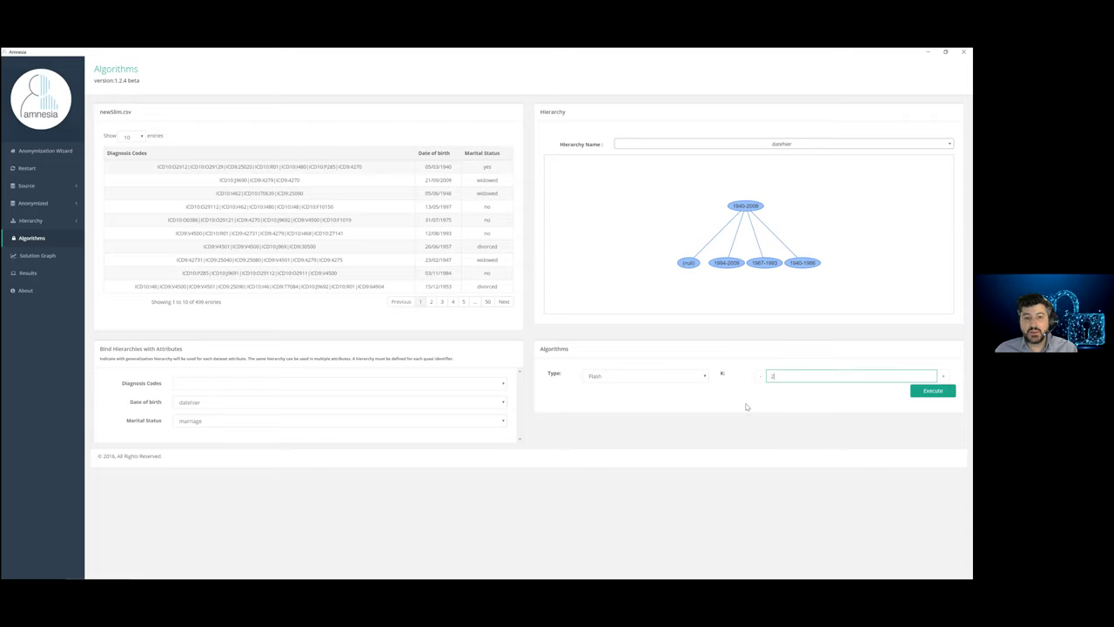
pyautogui.press('Return')
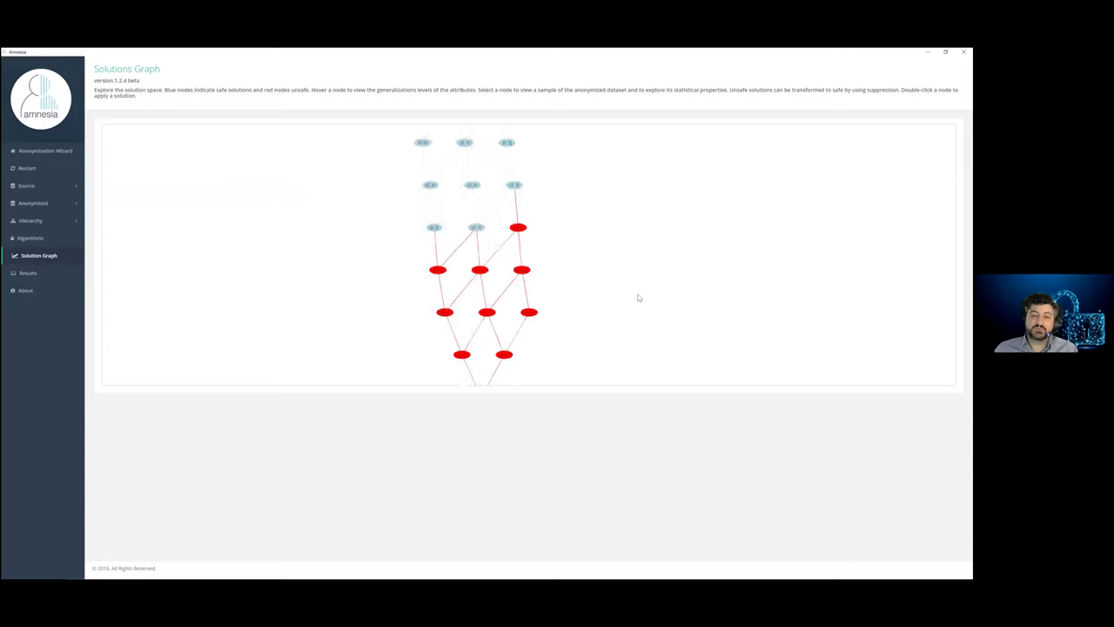
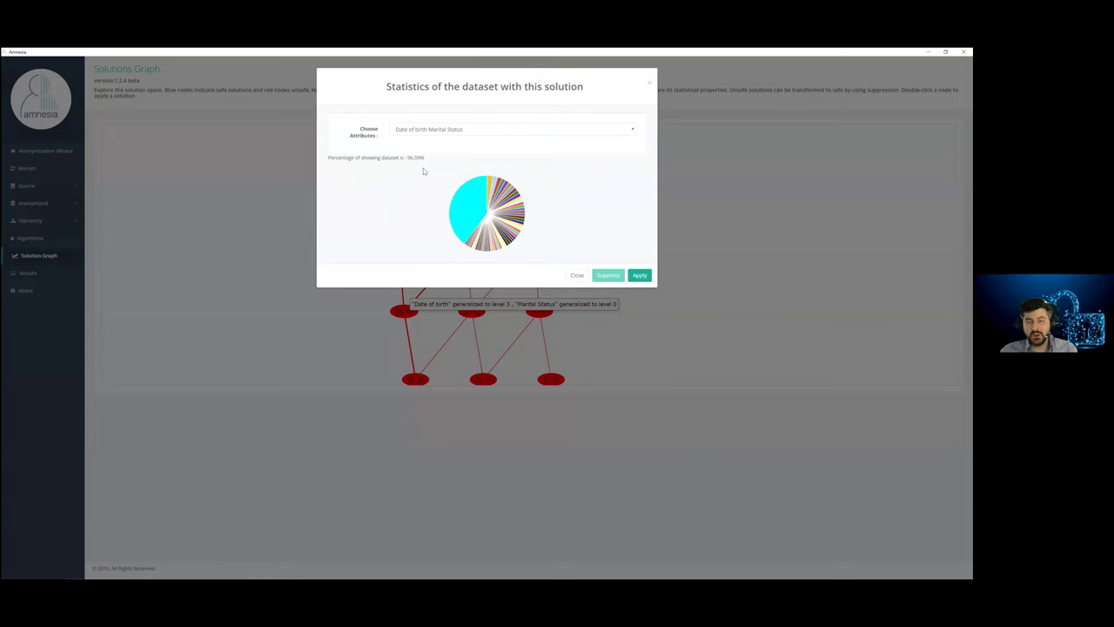
# Return to the solution graph and apply the safe solution generalizing Date of birth to level 3 and Marital Status to level 1
pyautogui.moveTo(446, 181)
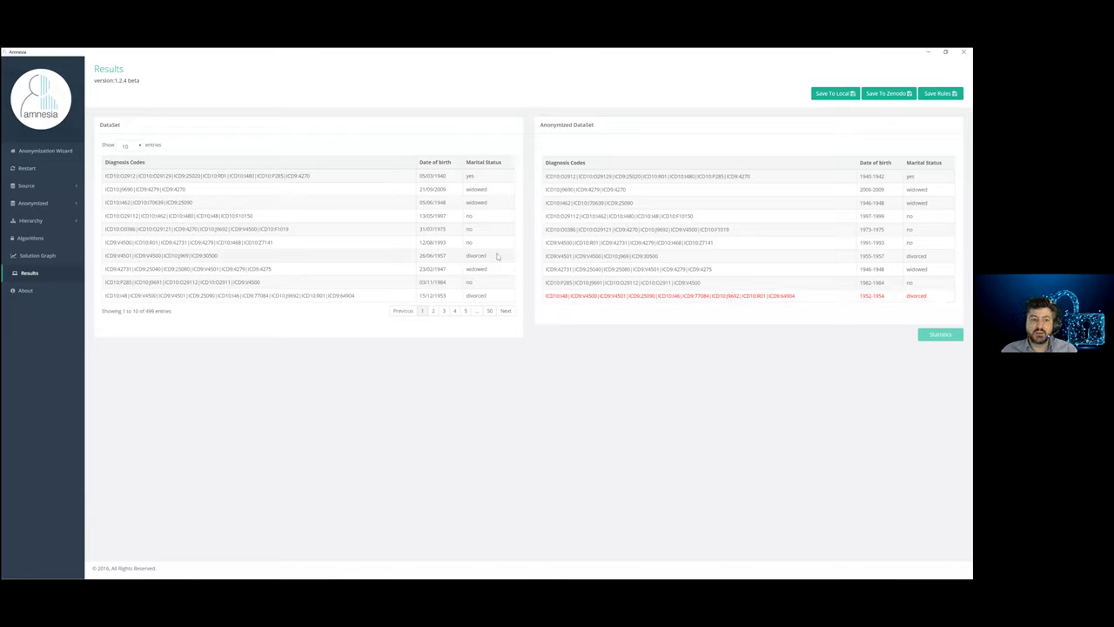
pyautogui.click(37, 256)
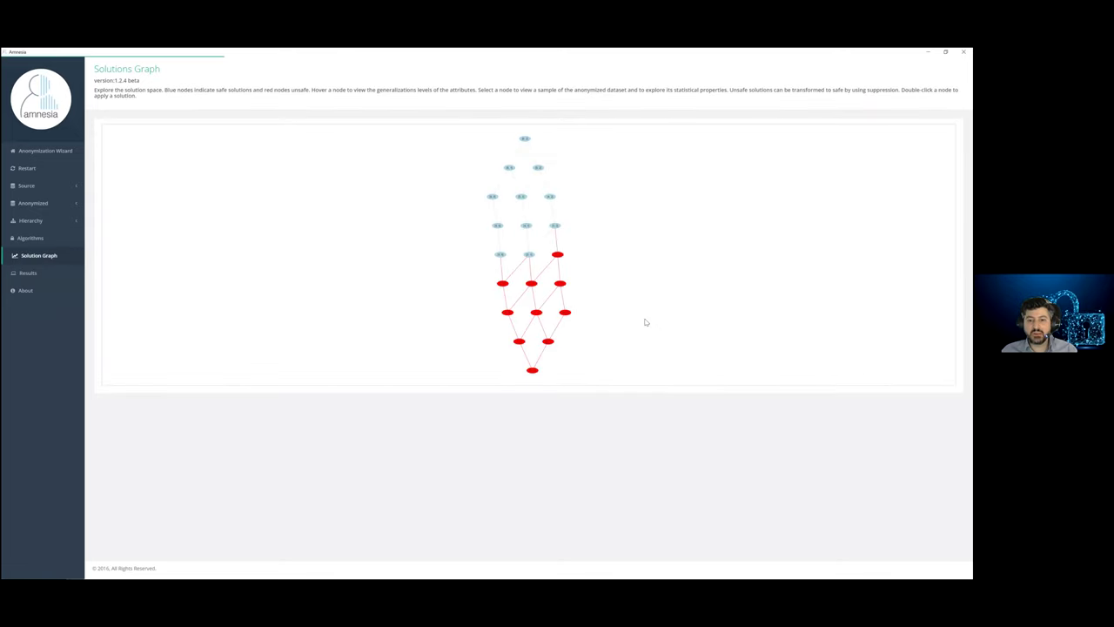
pyautogui.scroll(2, 592, 305)
pyautogui.scroll(2, 592, 304)
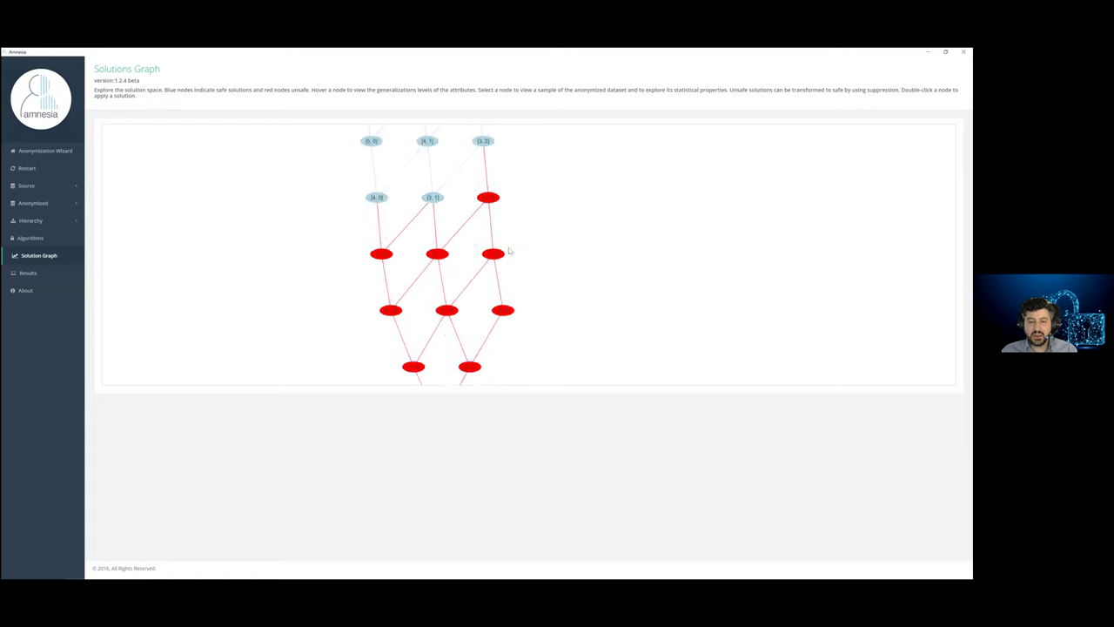
pyautogui.click(477, 241)
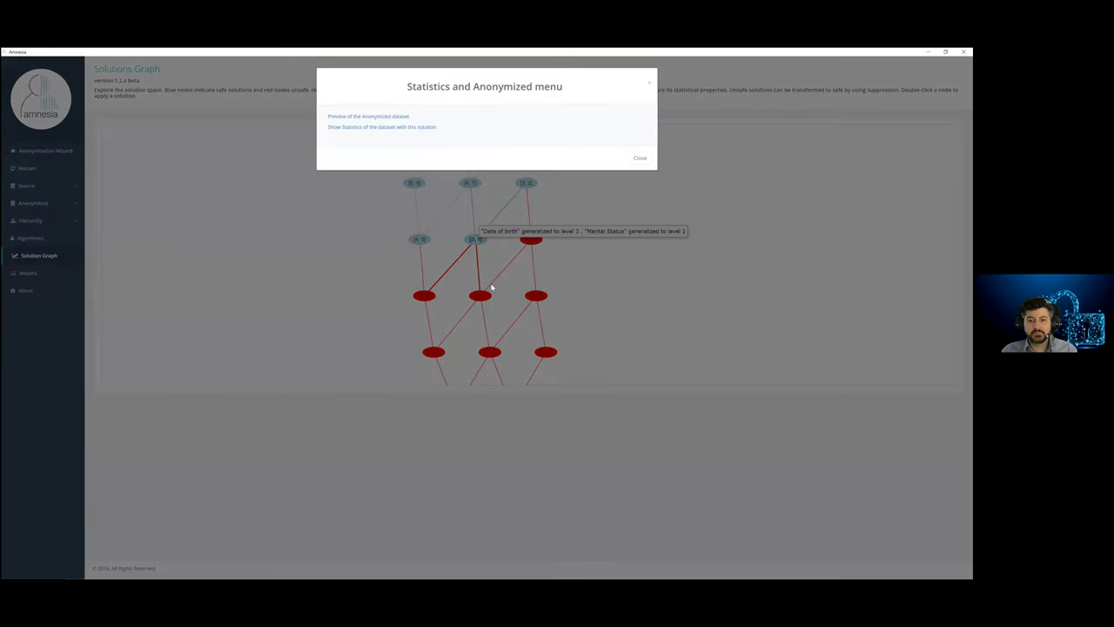
pyautogui.doubleClick(477, 241)
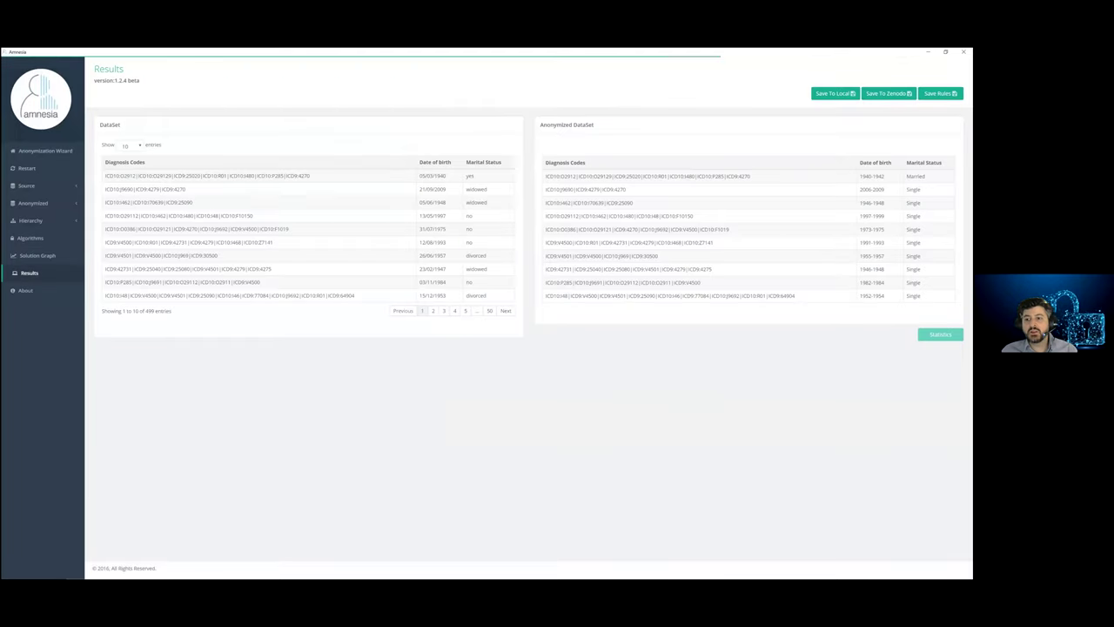